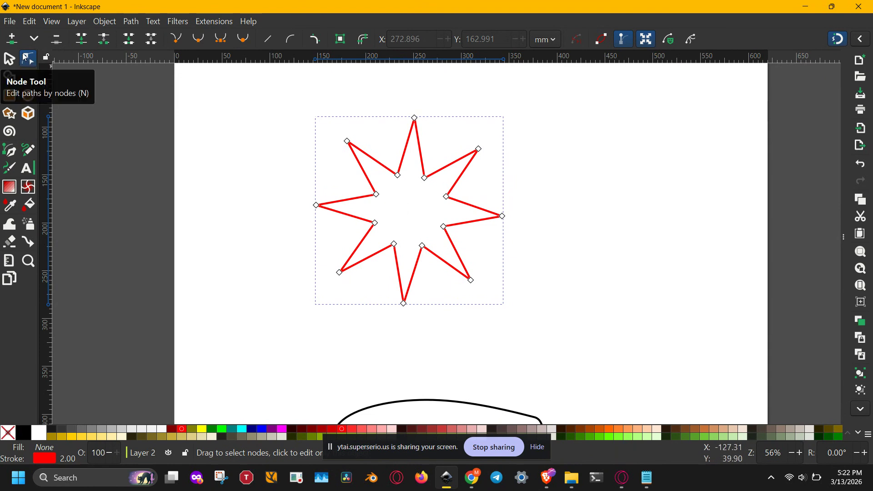
left_click(400, 178)
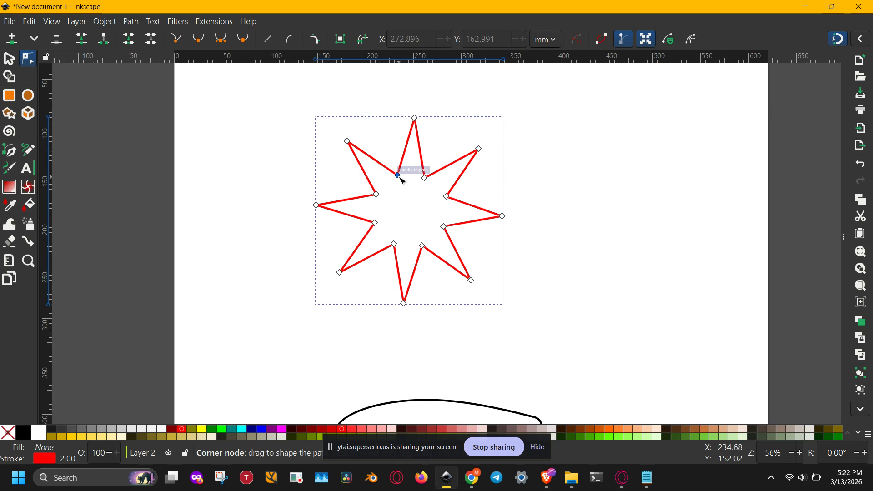
left_click(413, 200)
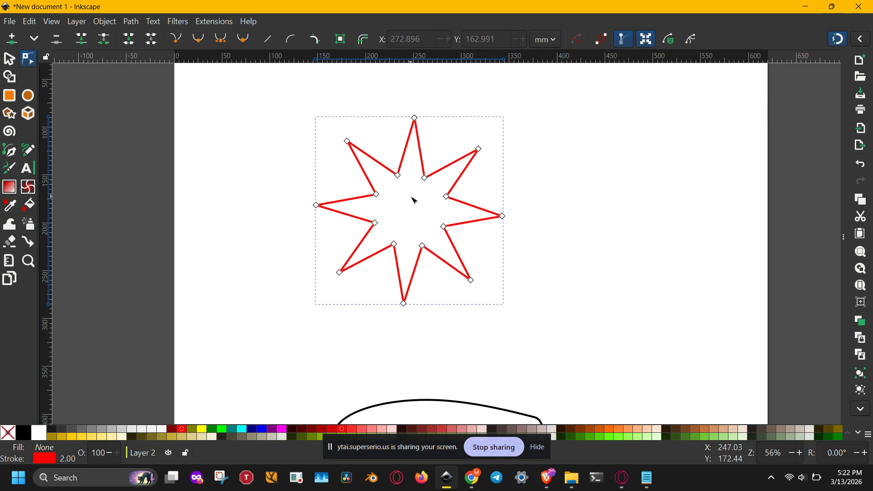
left_click(348, 141)
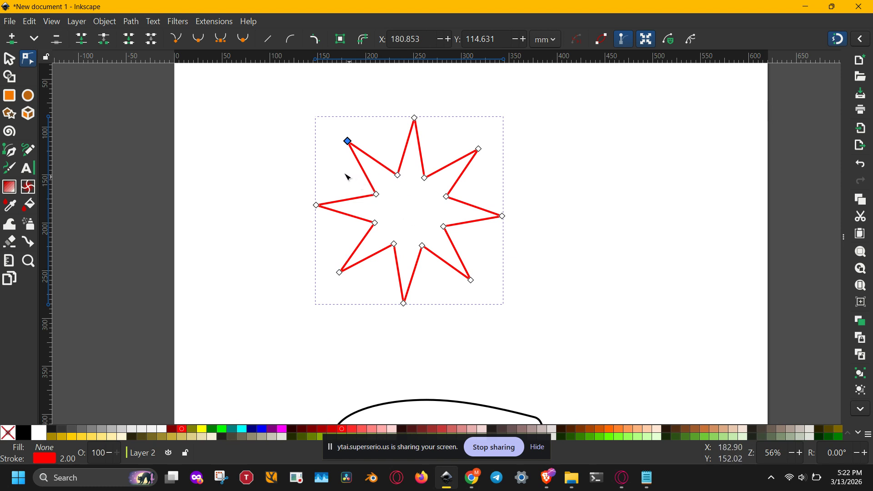
left_click(133, 22)
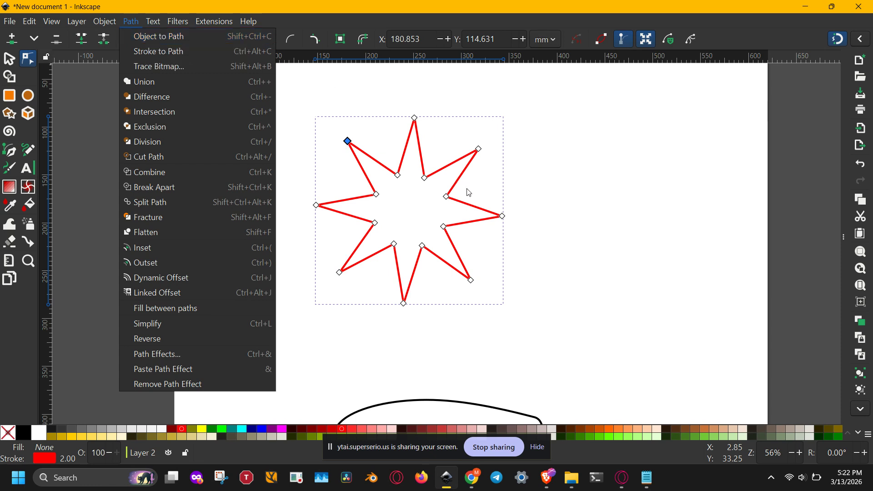
left_click(431, 212)
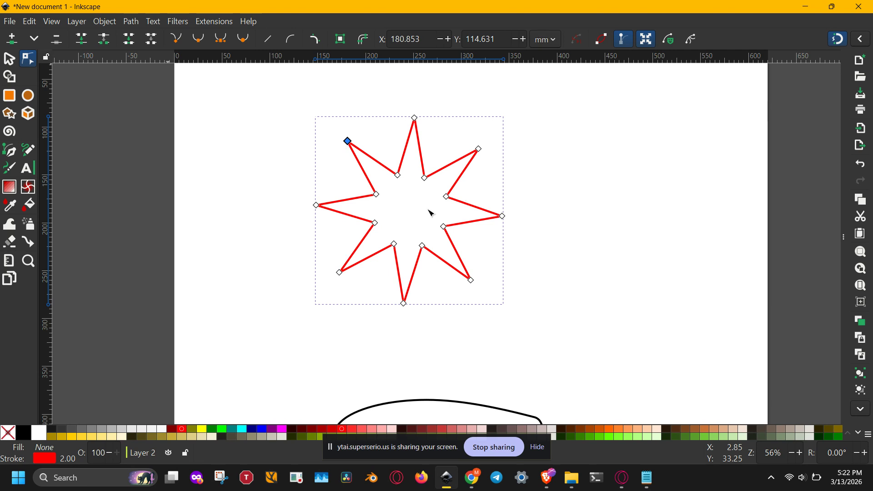
left_click(431, 212)
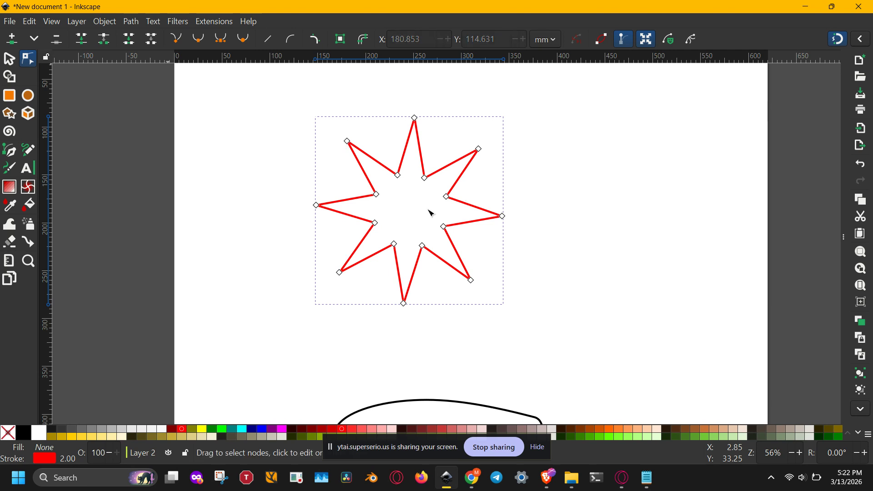
- Hide the node transform handles, and add a node midway along the top spike's right edge, moving it outward to about X 291, Y 101 mm
left_click(422, 149)
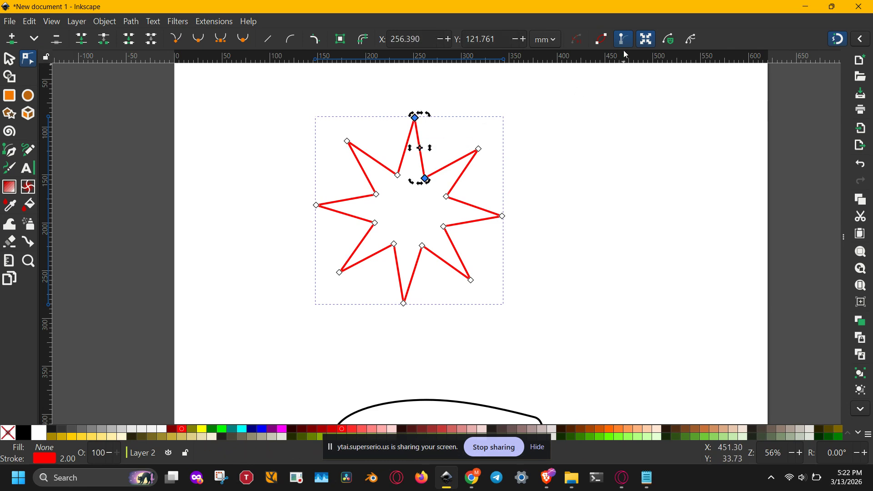
left_click(646, 39)
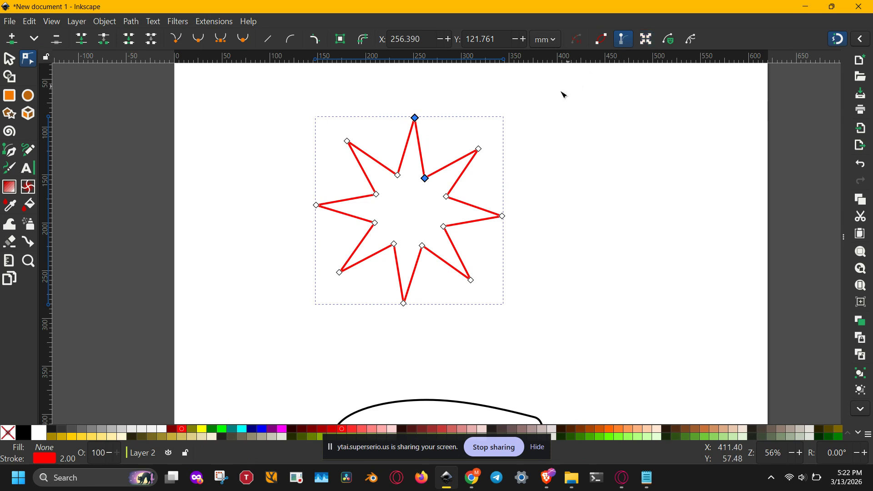
double_click(419, 148)
left_click_drag(421, 150, 456, 128)
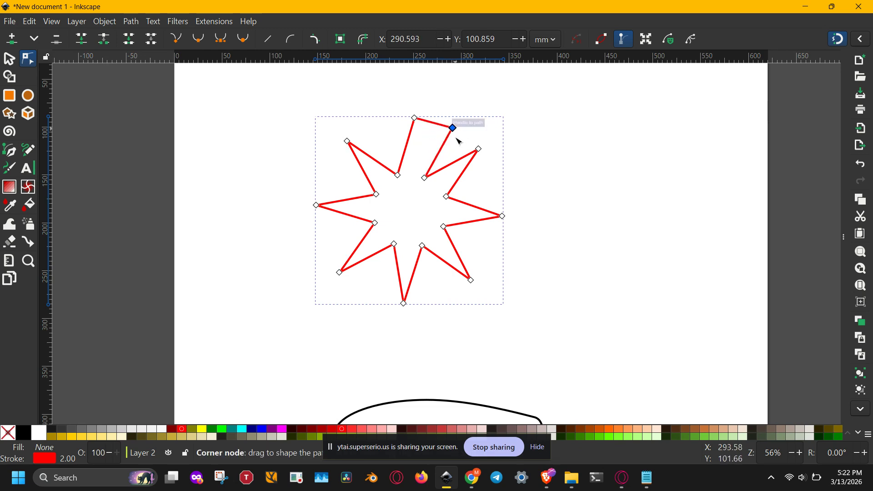
- Add a node to the lower edges of the star's upper-right and right spikes, moving them outward to about (337, 161) and (325, 232) mm
double_click(463, 173)
left_click_drag(463, 174, 497, 186)
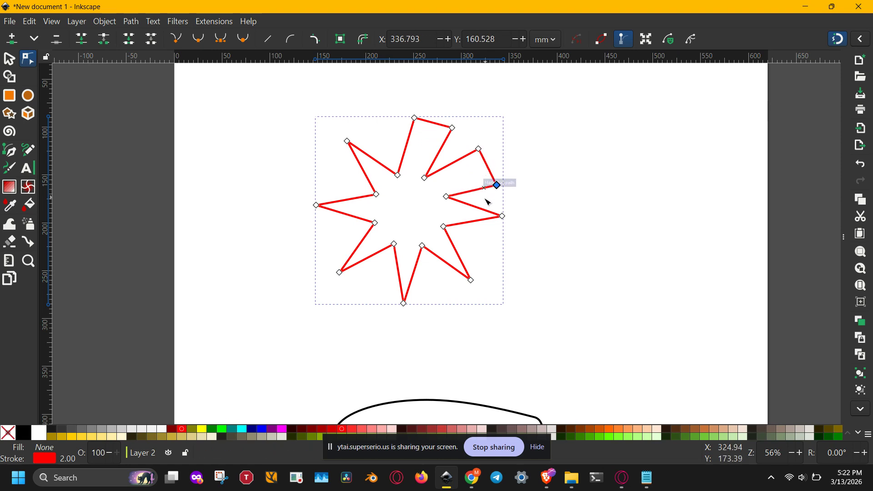
double_click(473, 222)
left_click_drag(473, 222, 486, 254)
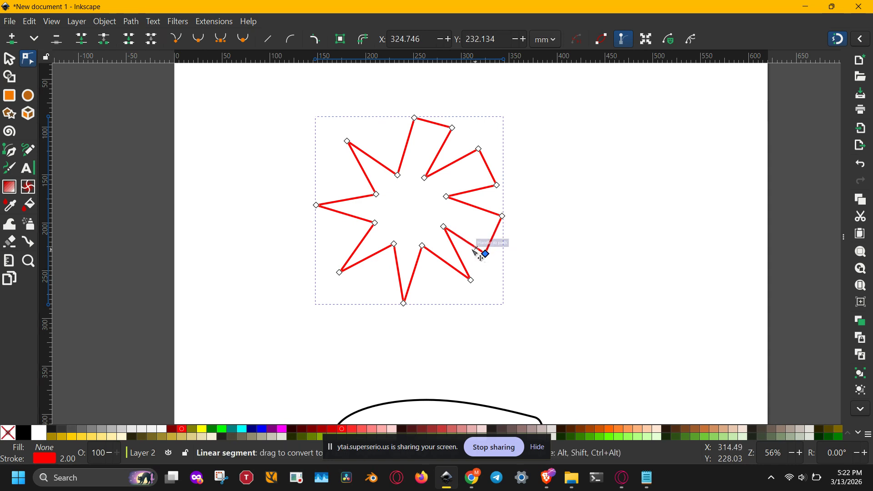
- Insert a new node at the middle of the left edge of the star's bottom spike
left_click(422, 245)
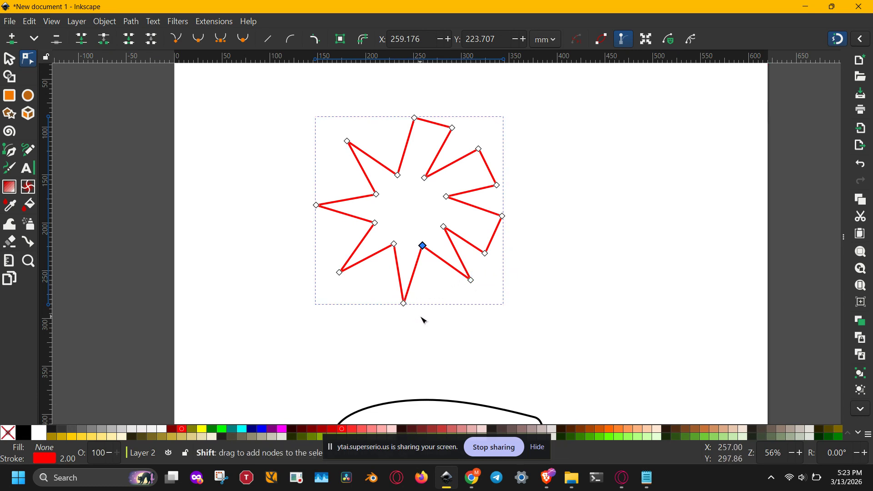
left_click_drag(421, 310, 387, 241)
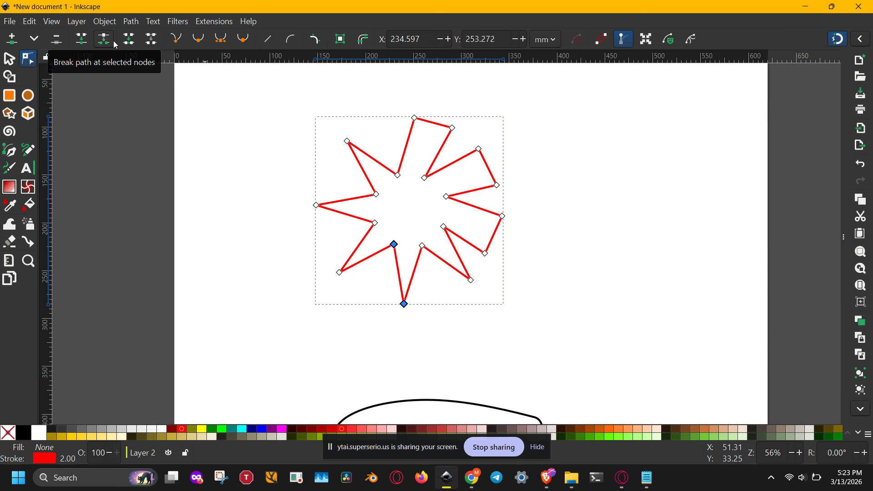
left_click(18, 42)
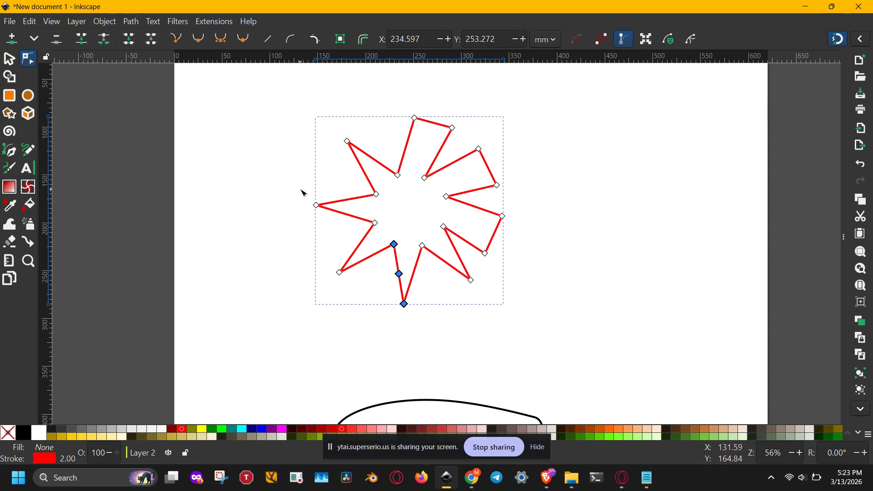
- Insert a node midway along the upper edge of the star's left spike, and subdivide both resulting segments once more
left_click_drag(300, 189, 395, 212)
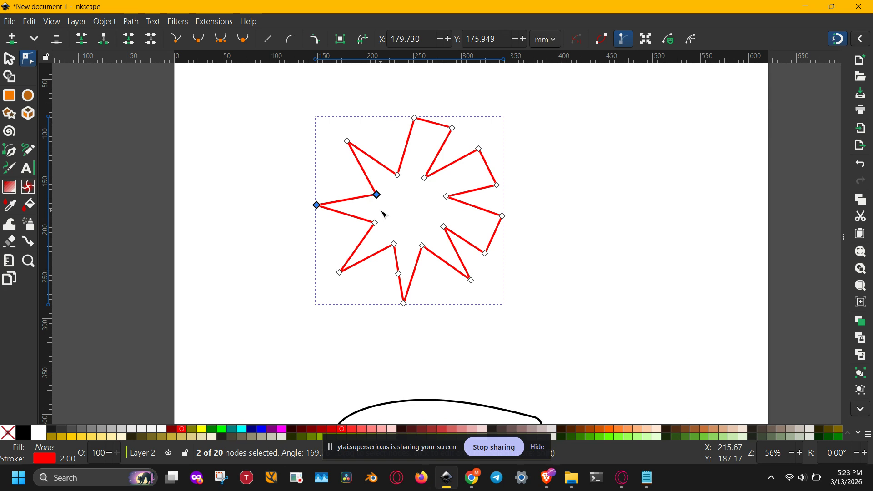
key("Insert")
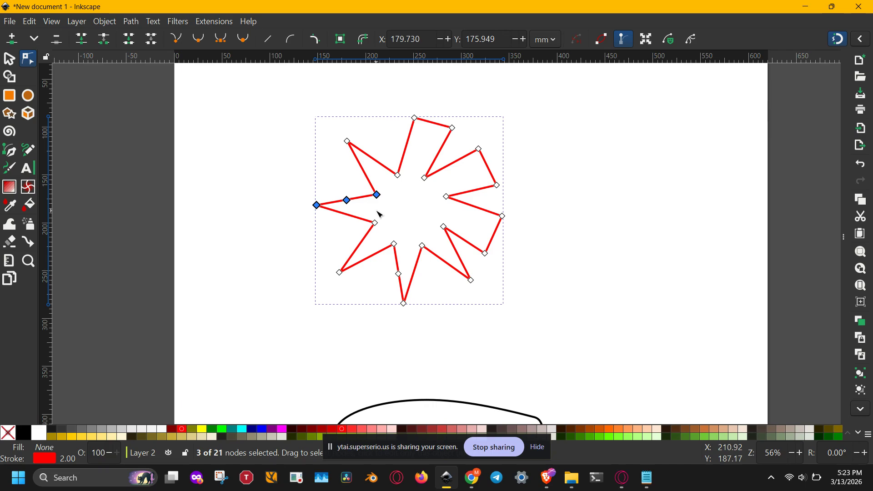
key("Insert")
key("super+shift+s")
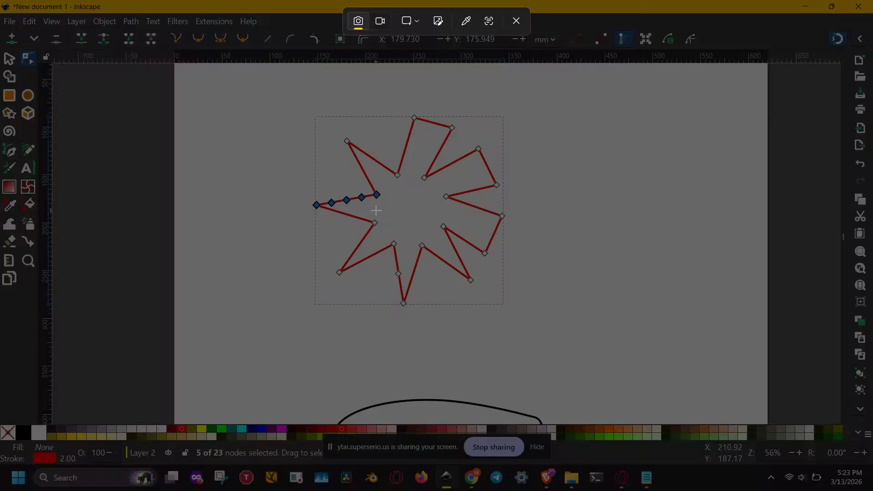
left_click(518, 21)
left_click(499, 94)
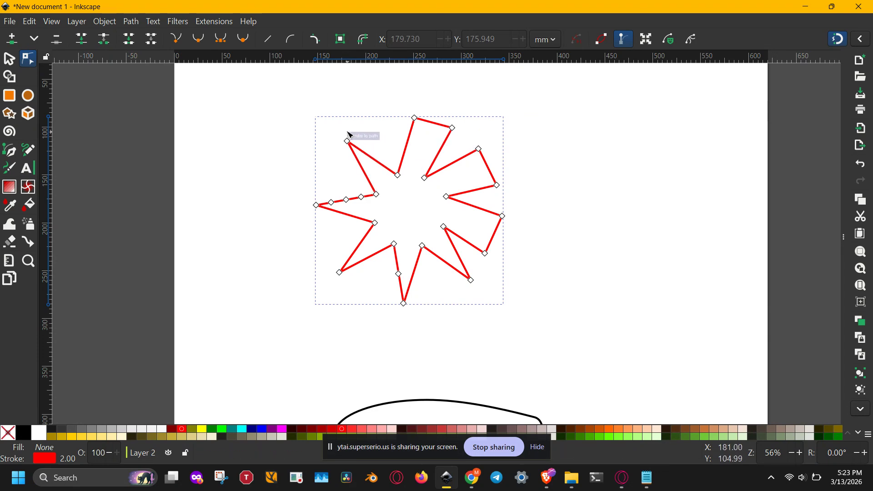
- Insert a midpoint node into the outer edge of each of the star's three blunted spikes
left_click_drag(397, 93, 467, 145)
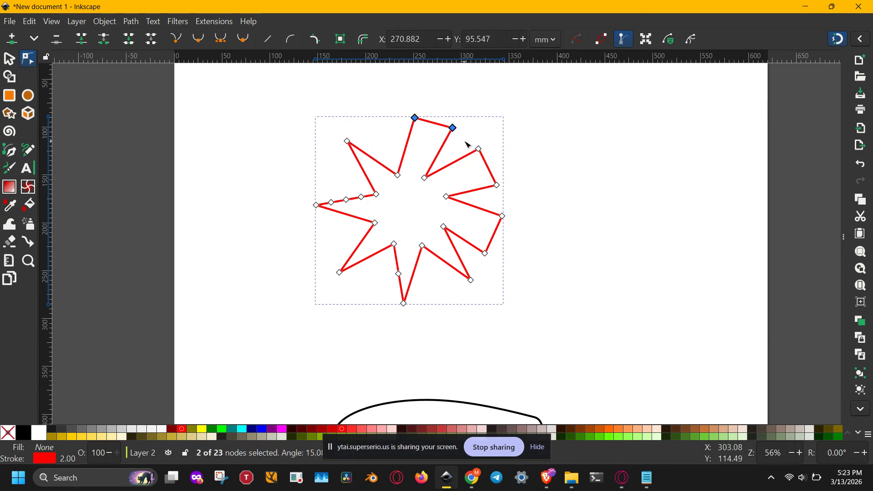
key("Insert")
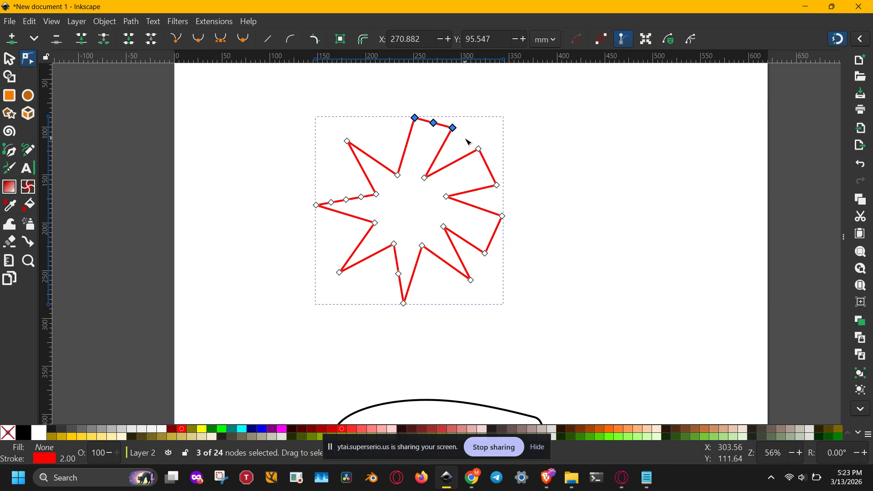
left_click_drag(477, 131, 506, 194)
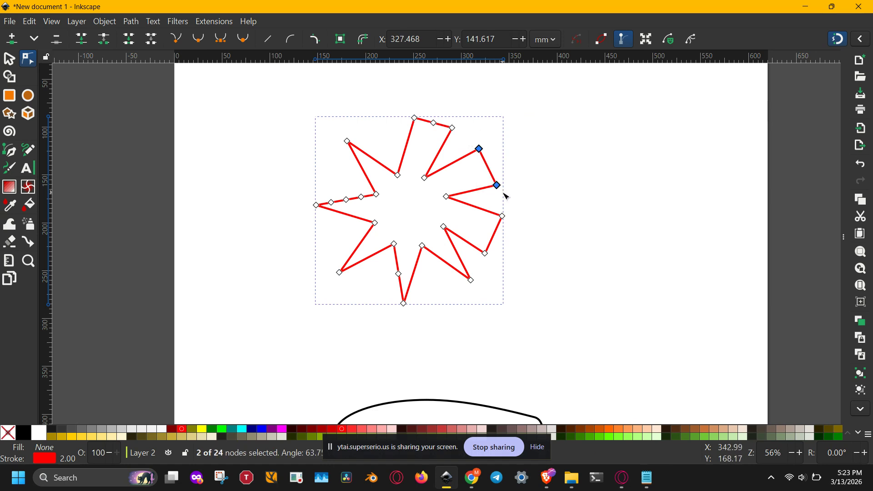
key("Insert")
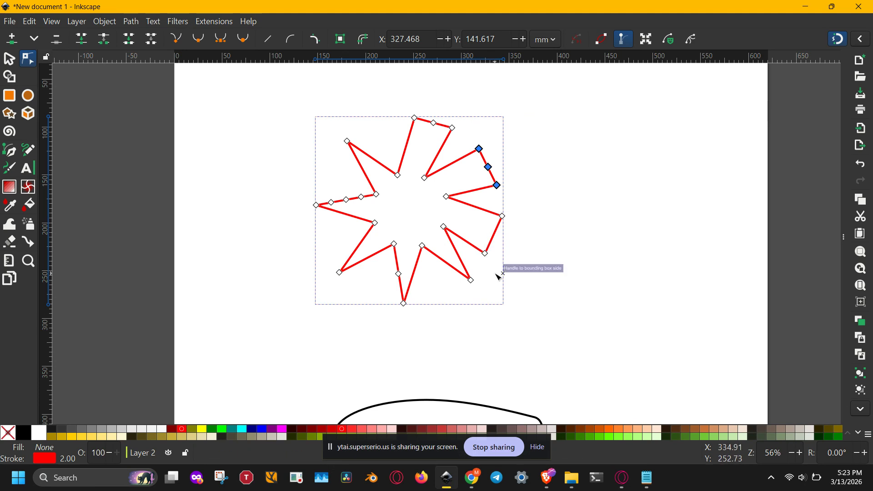
mouse_move(488, 274)
left_mouse_down()
mouse_move(486, 238)
mouse_move(510, 200)
mouse_move(484, 270)
left_mouse_up()
key("Insert")
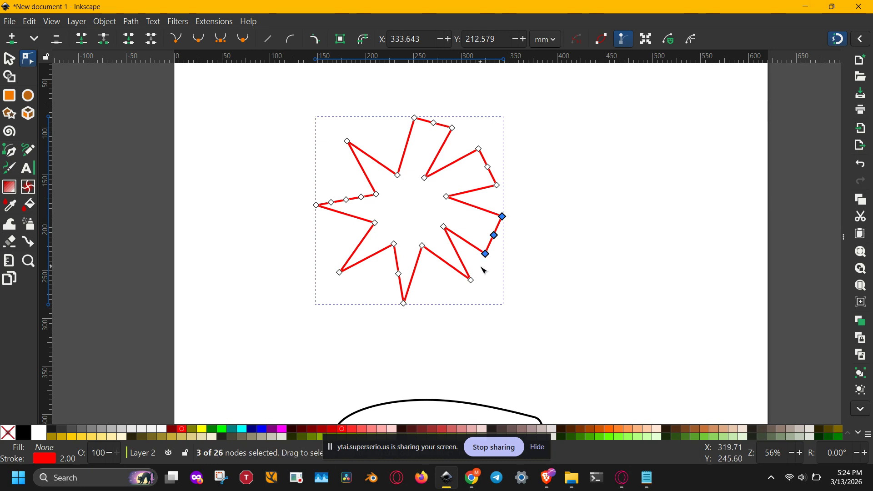
left_click(540, 235)
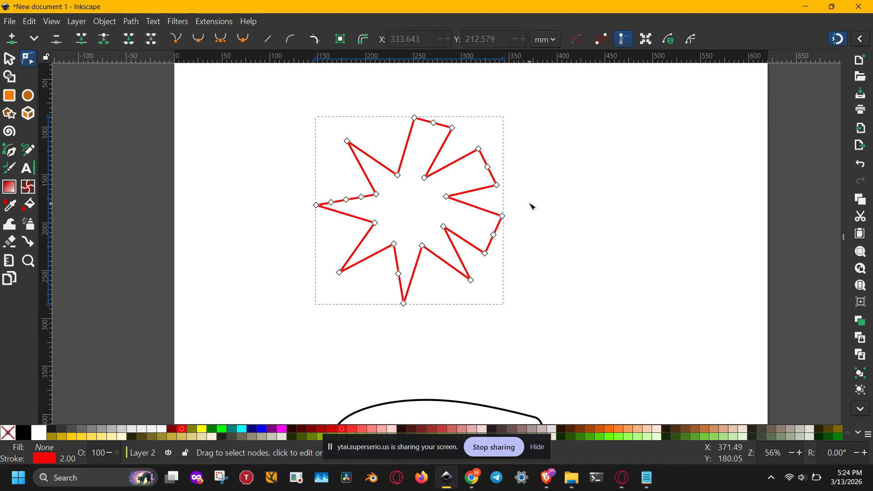
left_click_drag(533, 184, 495, 151)
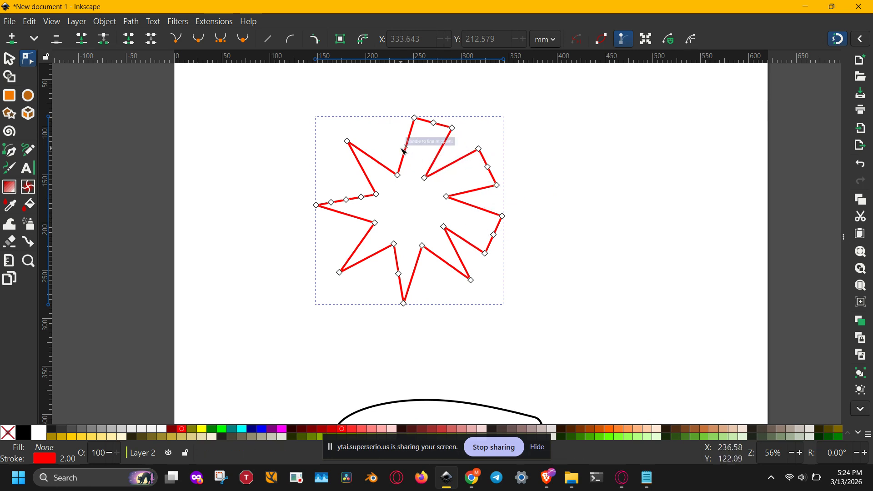
- Reshape the black rounded outline below the star by pulling its top upward, and select it for node editing
left_click_drag(550, 316, 585, 152)
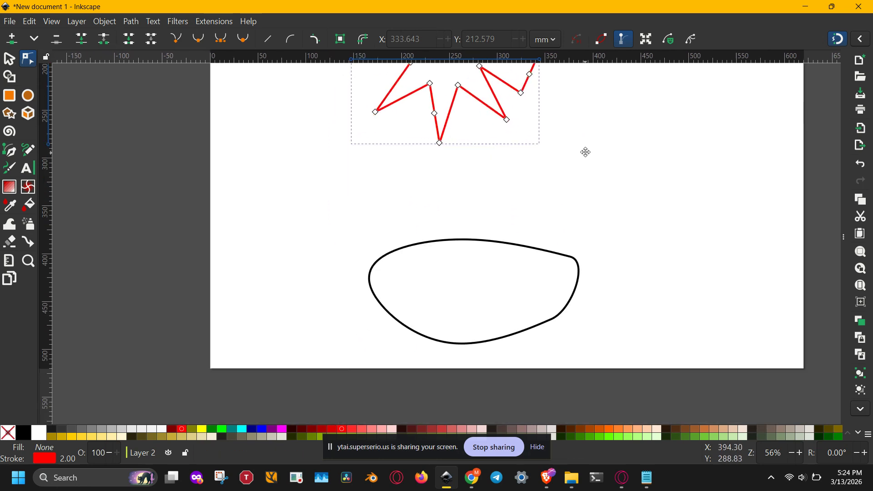
left_click(522, 244)
left_click_drag(521, 245, 442, 226)
left_click_drag(421, 189, 438, 225)
left_click(438, 224)
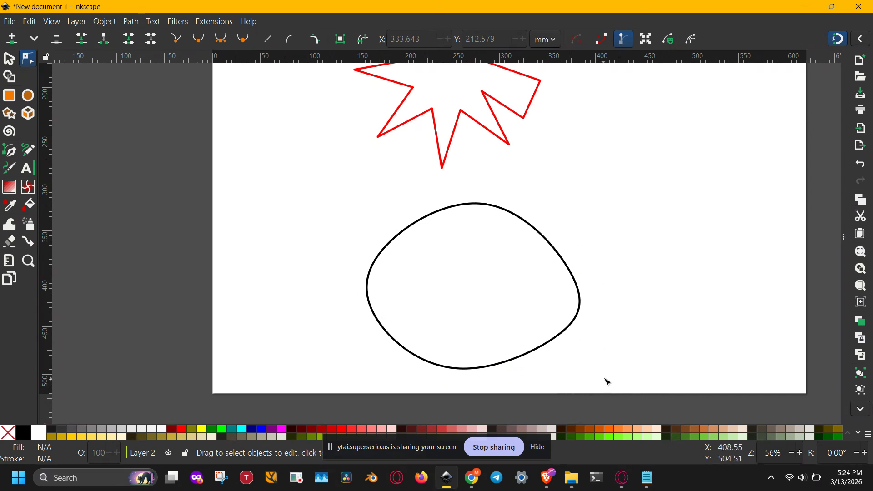
left_click(560, 255)
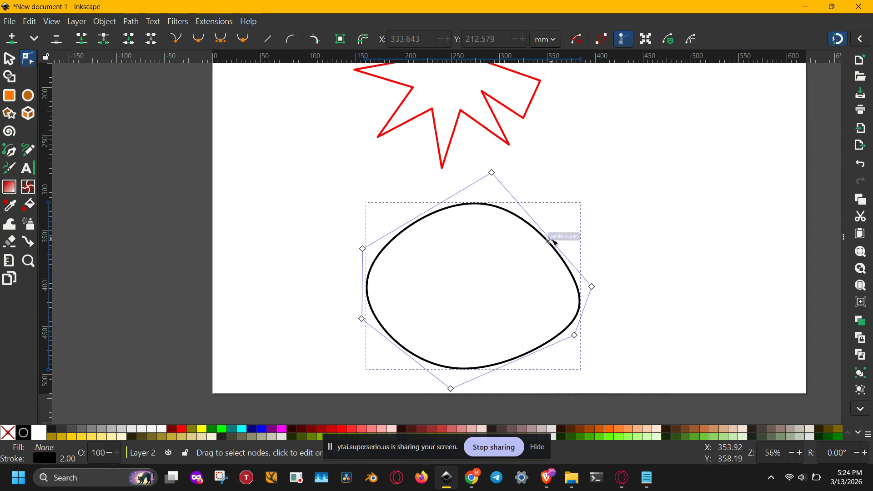